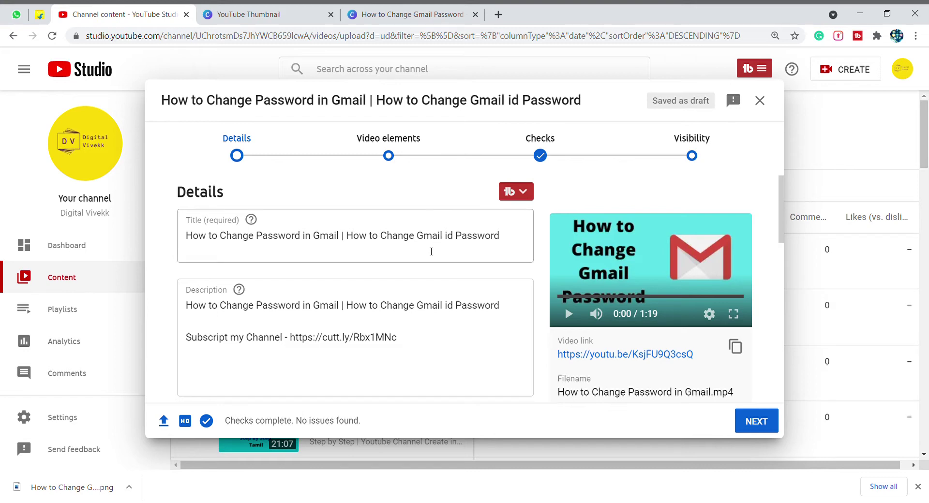
Step: Replace the second half of the video title after the separator with "Change my Gmail Password"
double_click(428, 244)
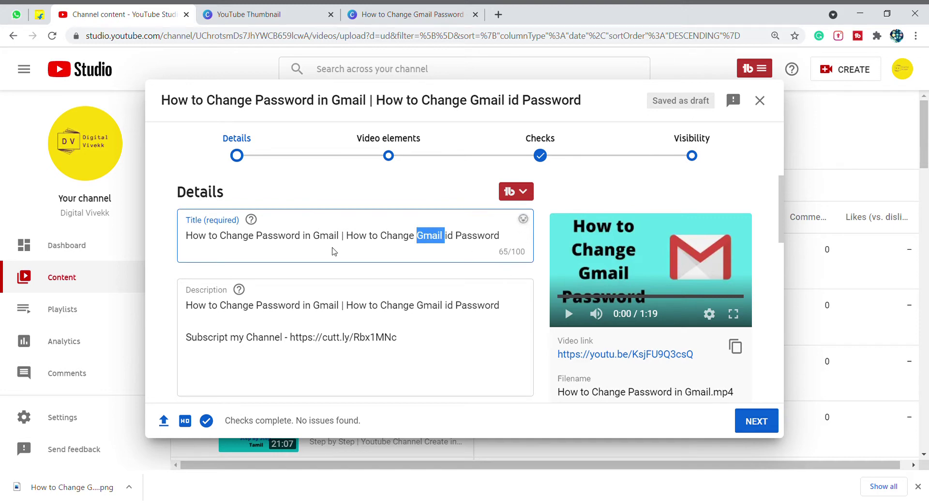
left_click(336, 248)
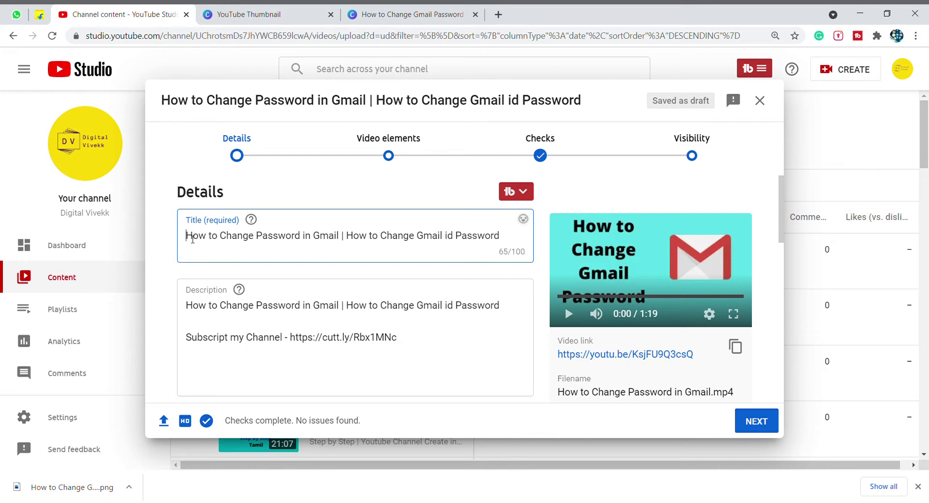
double_click(194, 237)
left_click_drag(221, 238, 344, 241)
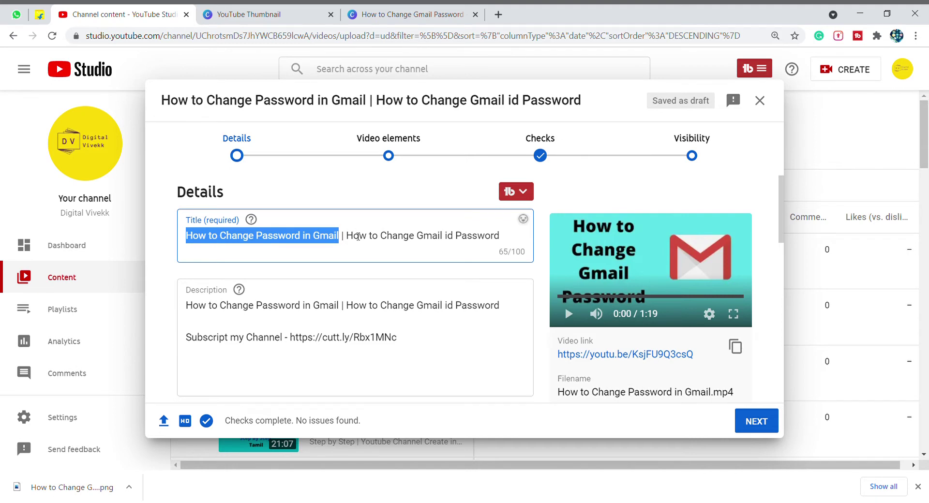
left_click_drag(346, 237, 486, 262)
type("Change ")
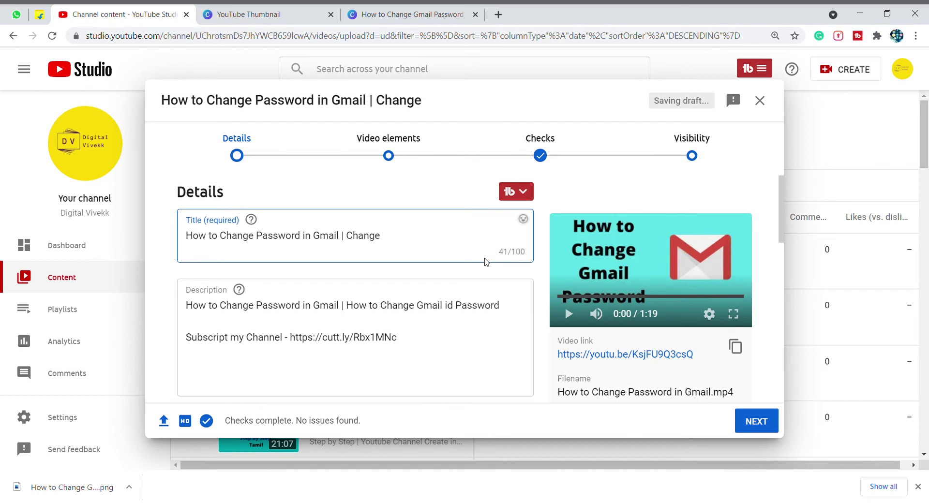
type("my Gmail Password")
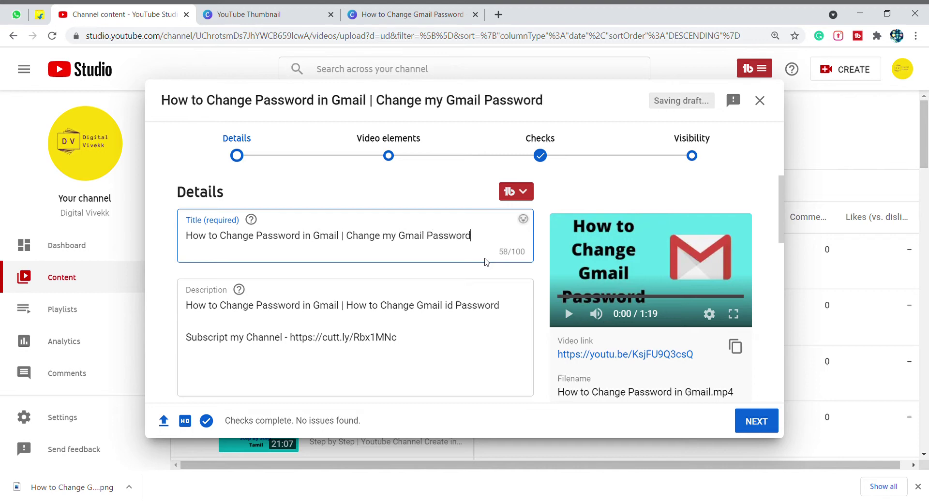
Step: Copy the full video title into the first line of the description, keeping a blank line before the subscribe link
left_click_drag(340, 236, 184, 239)
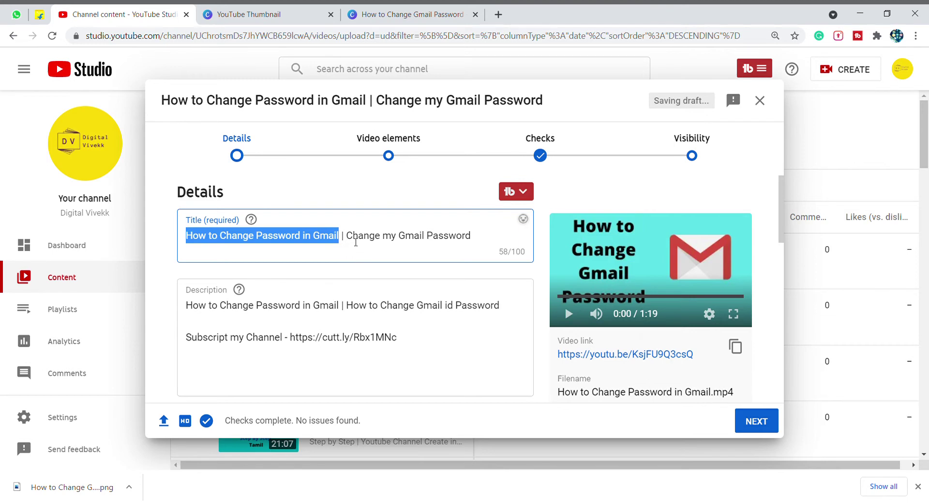
left_click_drag(346, 236, 485, 234)
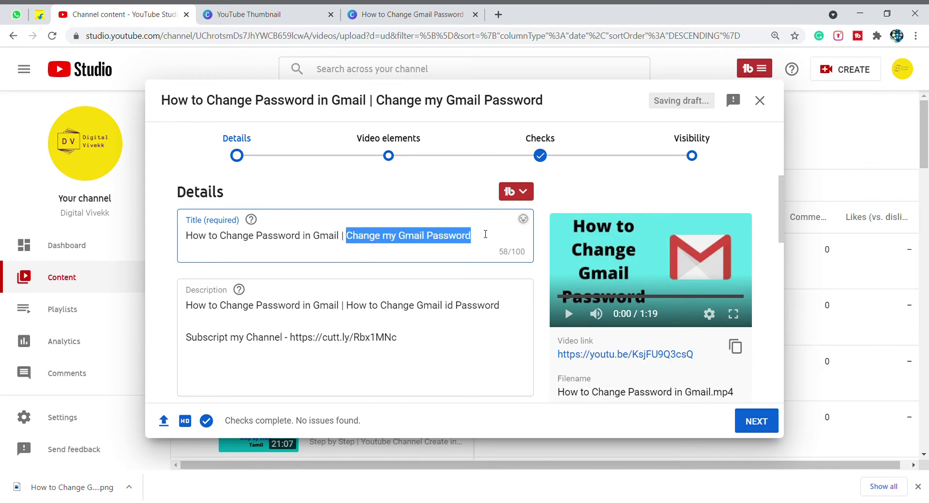
left_click(486, 234)
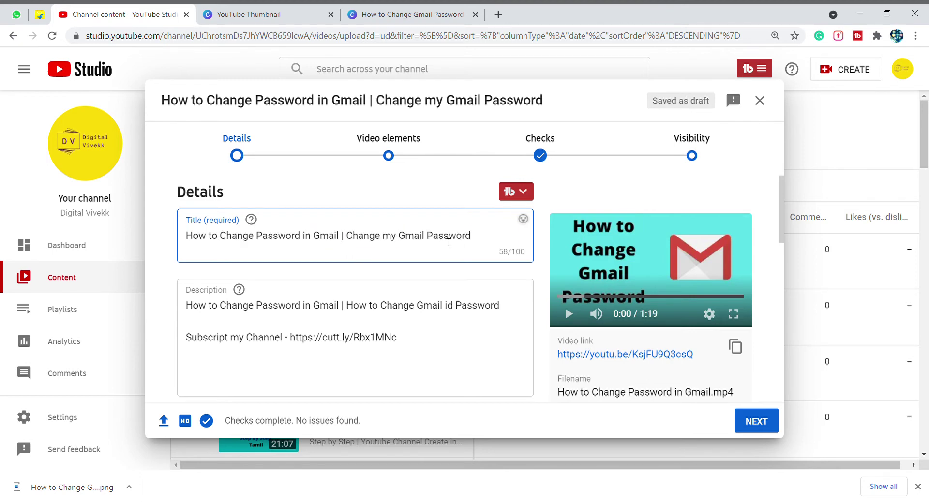
key("ctrl+a")
key("ctrl+c")
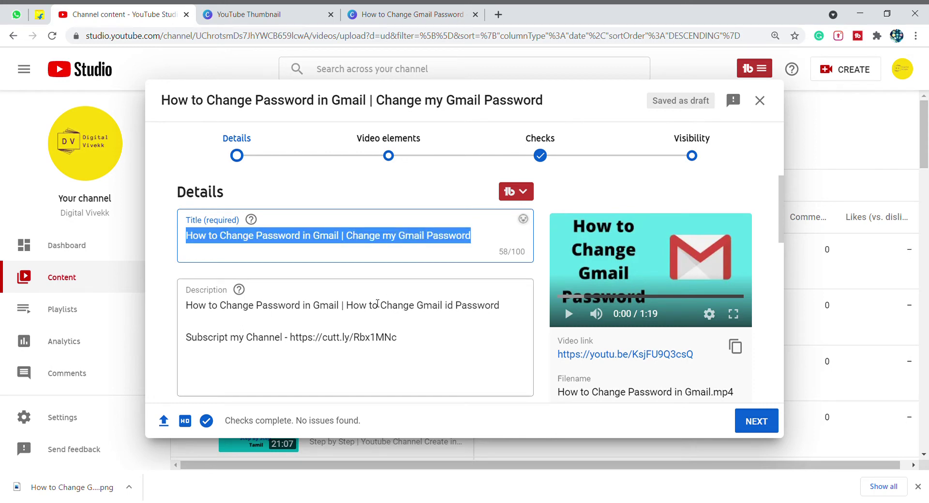
triple_click(377, 304)
key("ctrl+v")
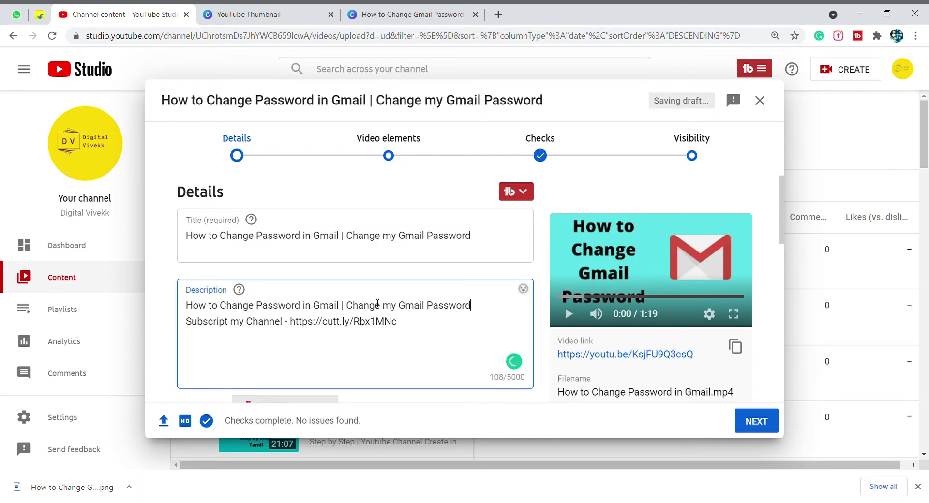
key("Return")
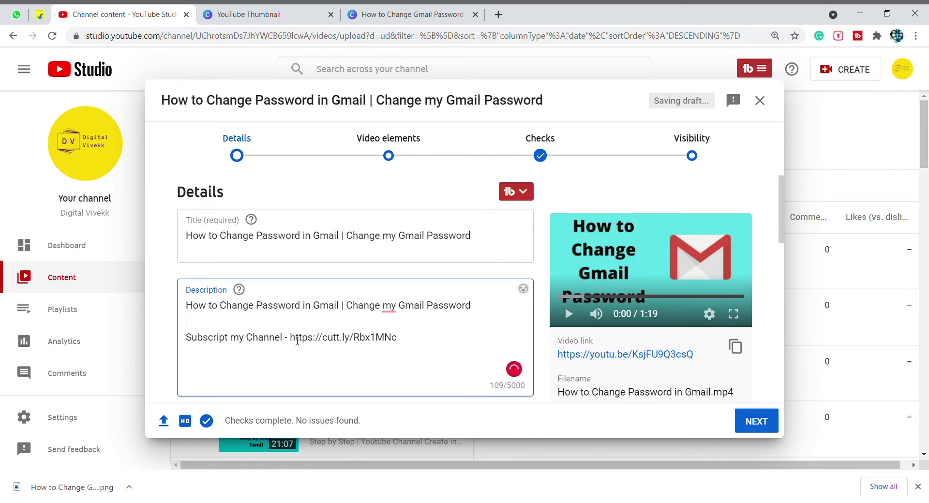
left_click_drag(290, 339, 371, 366)
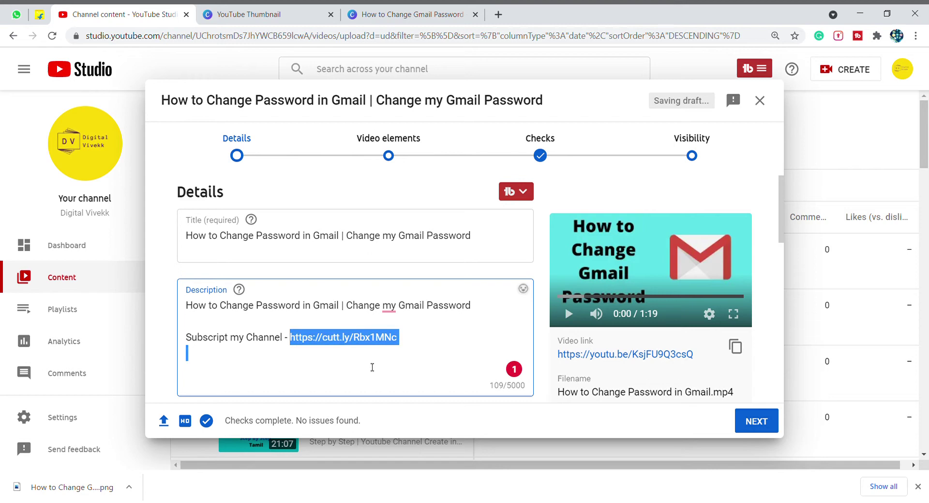
left_click(372, 368)
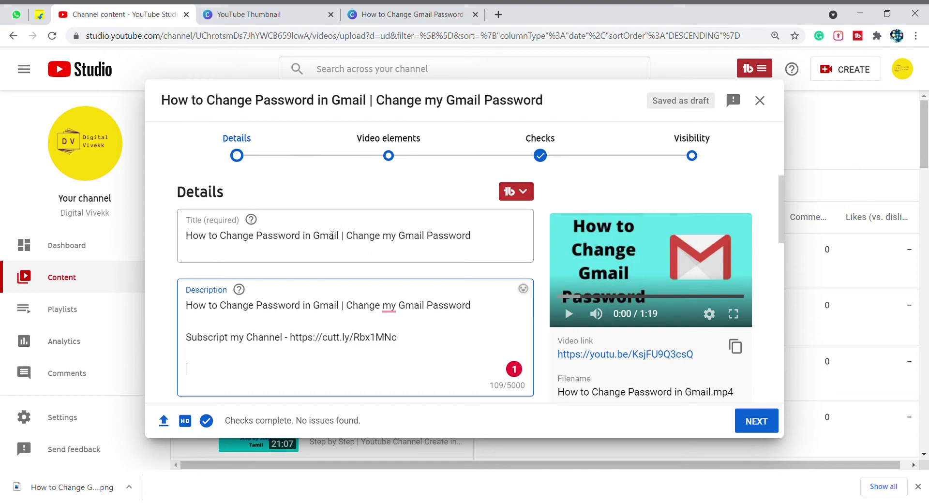
double_click(332, 236)
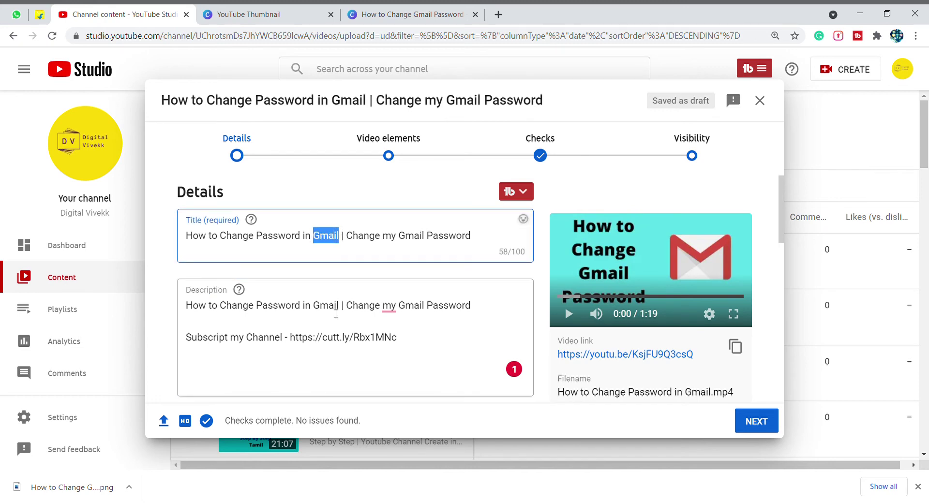
left_click(335, 314)
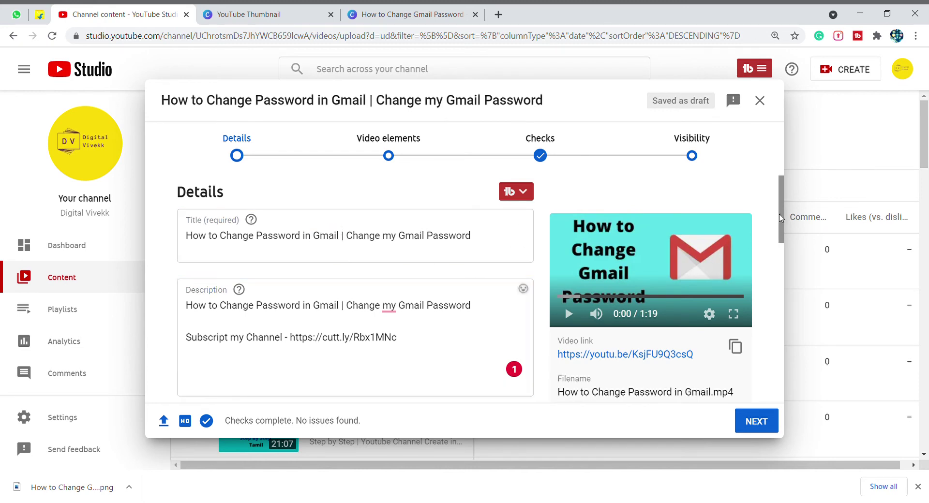
Step: Reveal the additional video details and examine the list of tags
left_click_drag(781, 217, 783, 387)
left_click(196, 366)
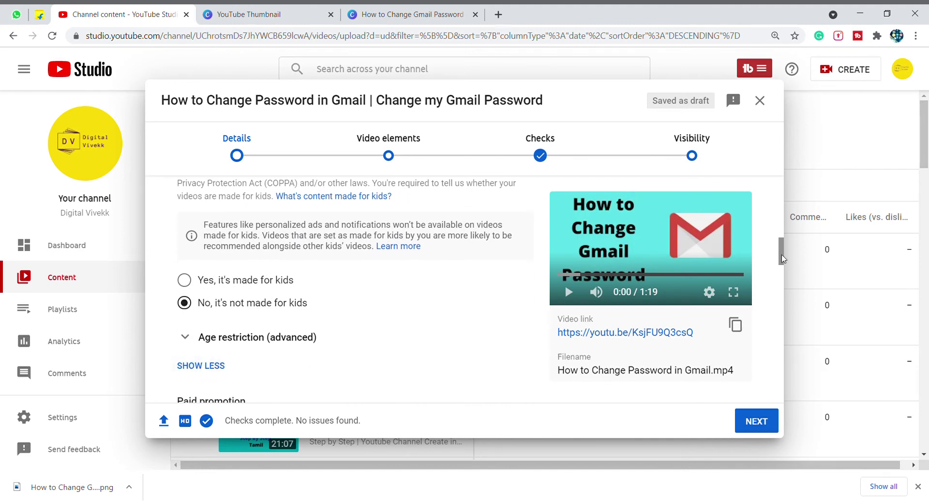
left_click_drag(783, 259, 786, 307)
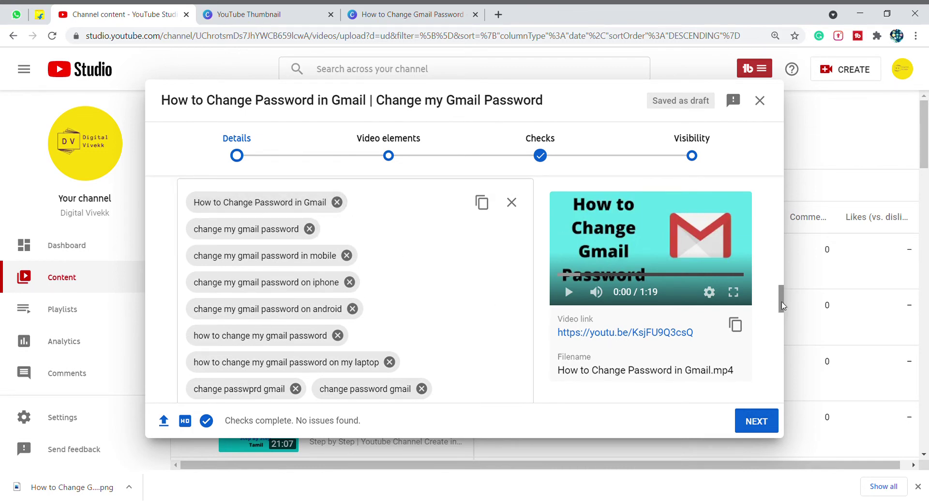
mouse_move(782, 306)
left_mouse_down()
mouse_move(786, 339)
mouse_move(789, 292)
left_mouse_up()
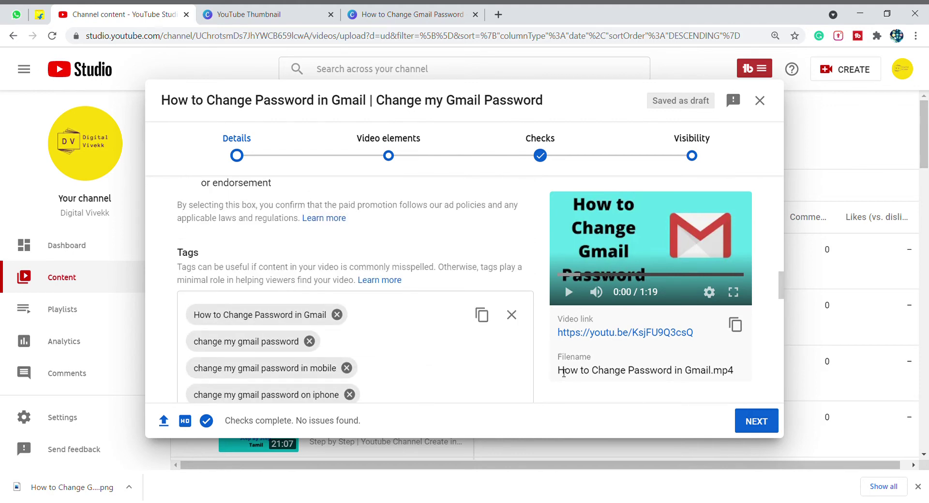
Step: Compare the uploaded video's filename with the main keyword phrase at the start of the title
left_click_drag(561, 373, 714, 374)
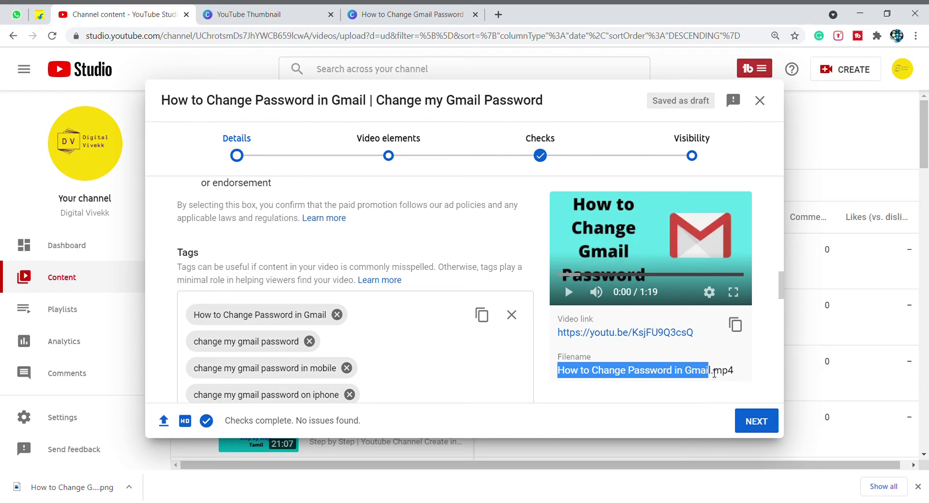
double_click(714, 374)
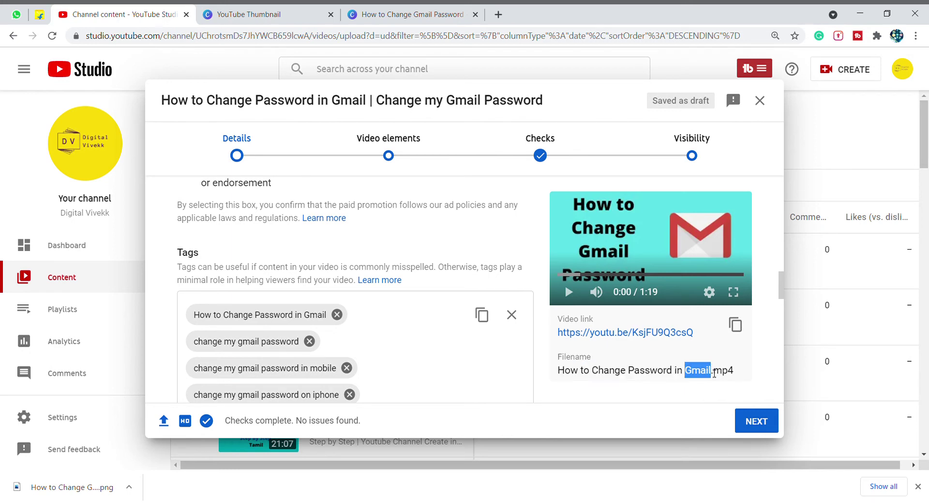
left_click(714, 374)
left_click(714, 373)
double_click(715, 374)
left_click(700, 80)
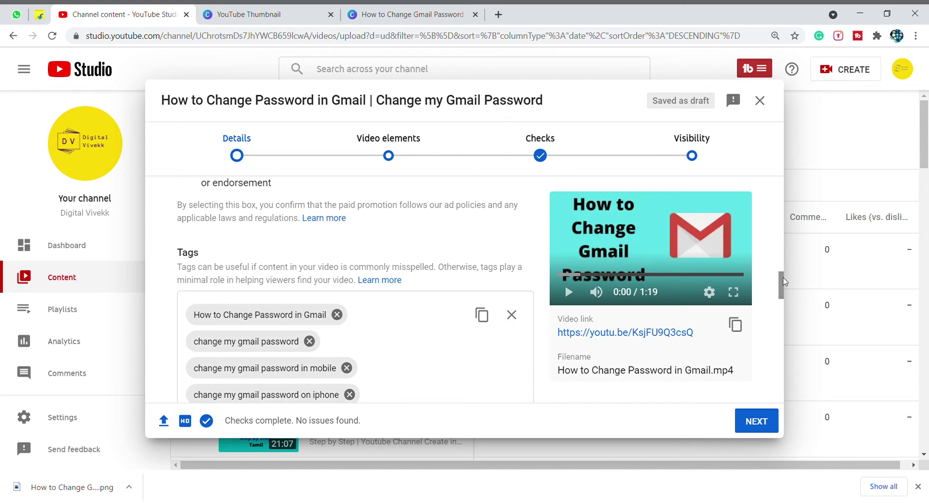
left_click_drag(785, 280, 784, 155)
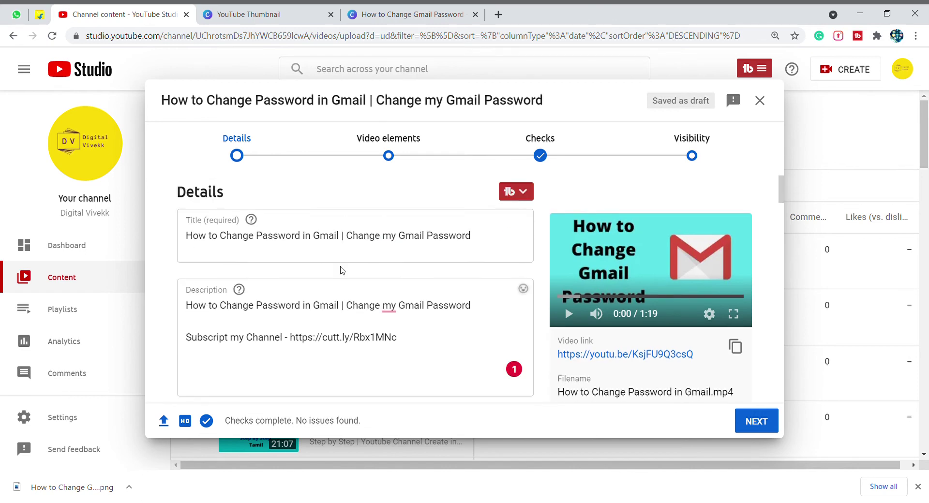
left_click_drag(339, 236, 184, 237)
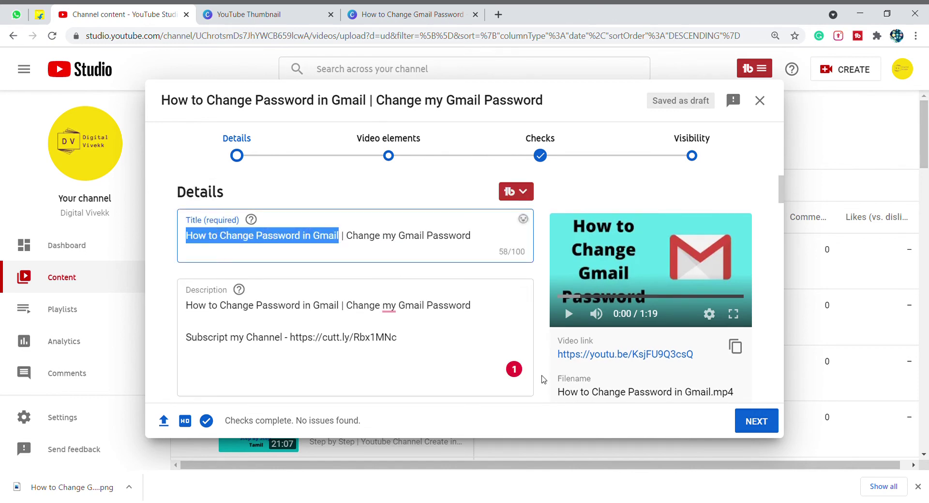
triple_click(573, 400)
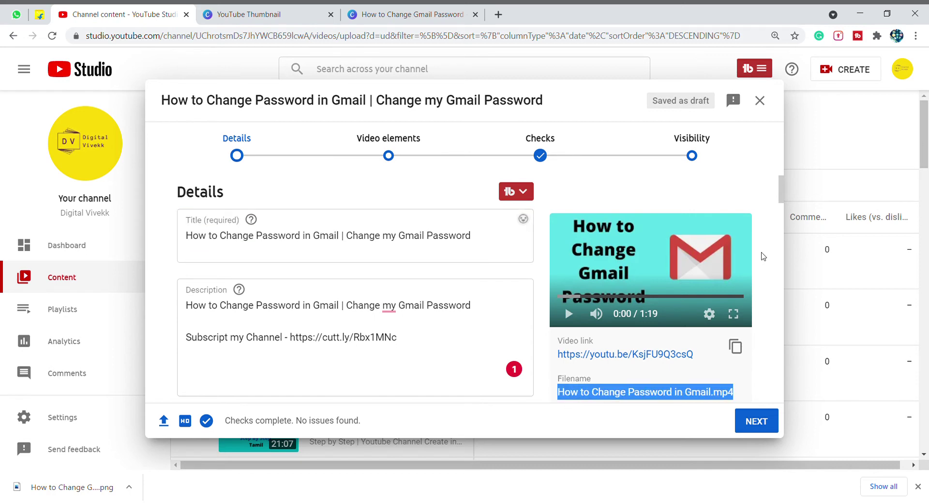
left_click_drag(781, 196, 783, 263)
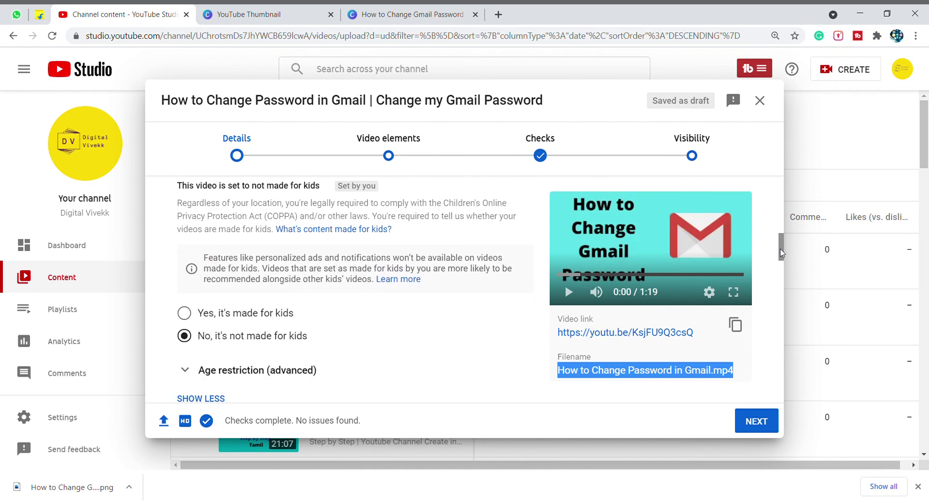
triple_click(613, 371)
double_click(613, 372)
left_click(613, 371)
left_click(581, 381)
left_click(581, 381)
left_click(581, 398)
left_click_drag(581, 374, 714, 383)
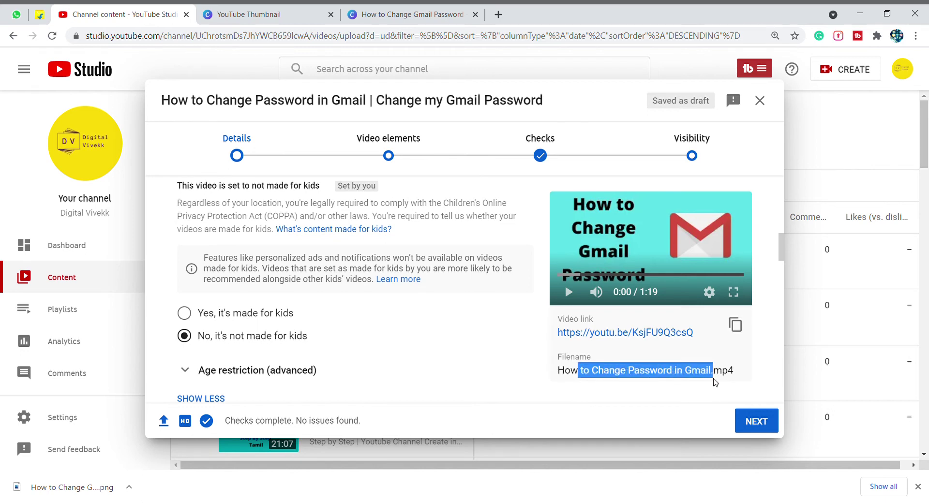
left_click(693, 391)
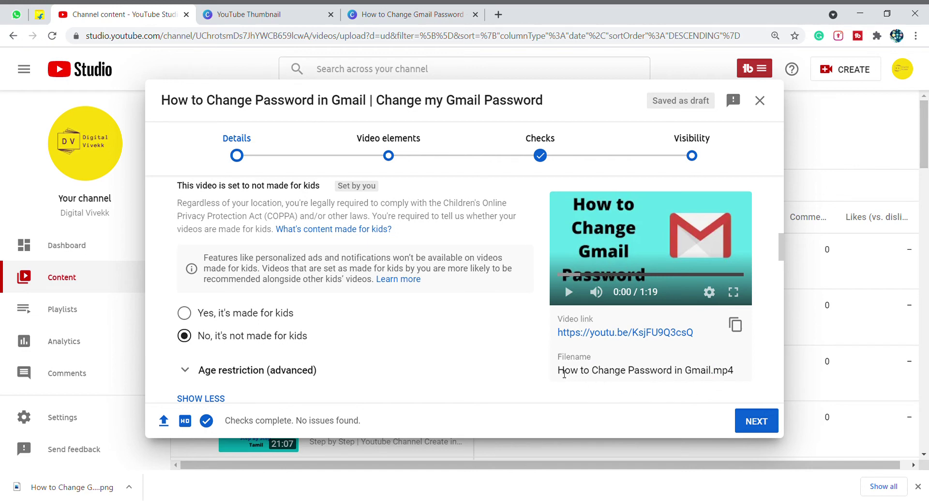
left_click_drag(558, 374, 718, 375)
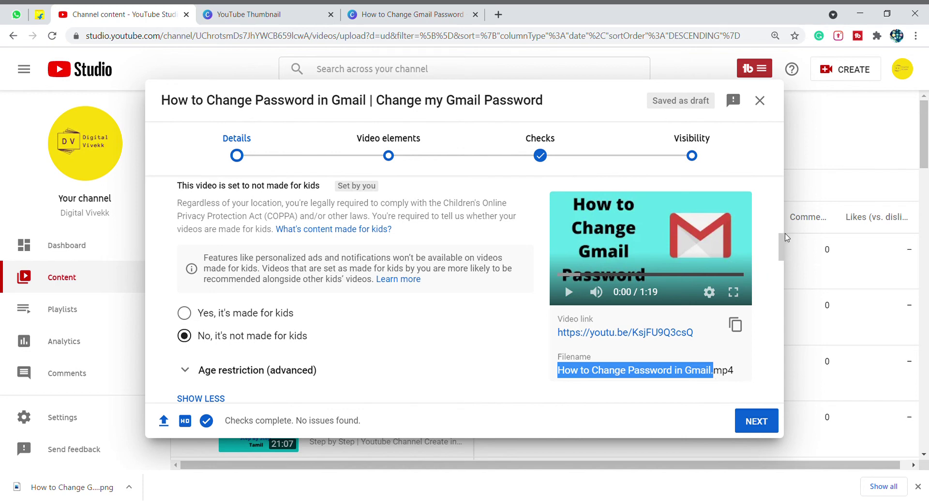
Step: Review the tags, language, thumbnail, playlist and audience settings, and recheck the keyword in the filename
left_click_drag(780, 255, 781, 270)
scroll(784, 310, "down", 7)
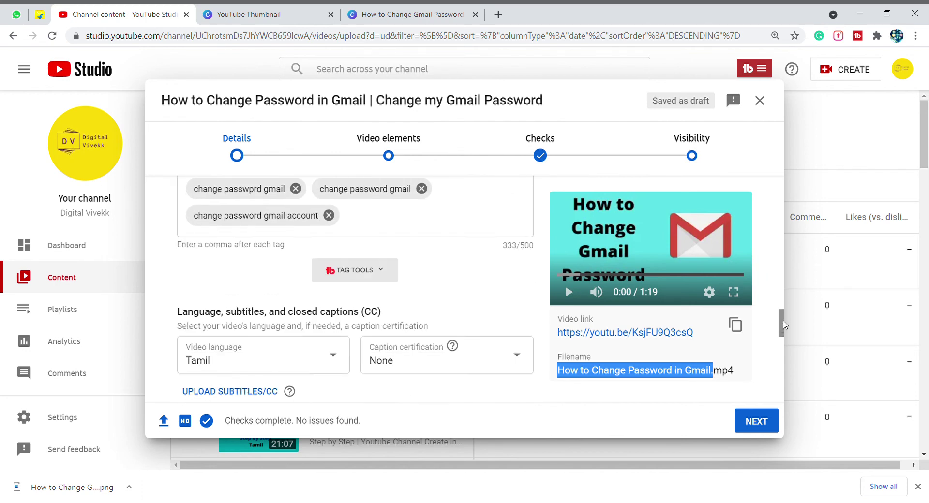
scroll(784, 295, "up", 6)
scroll(784, 295, "up", 10)
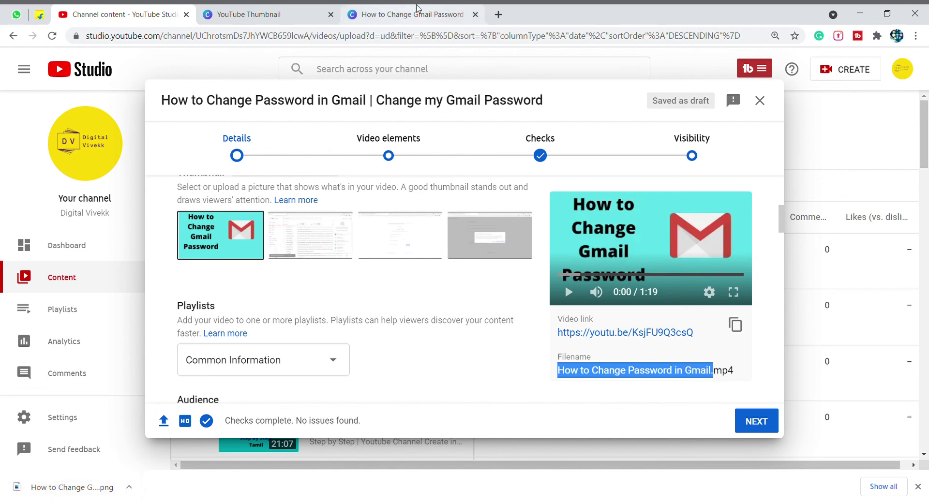
mouse_move(226, 248)
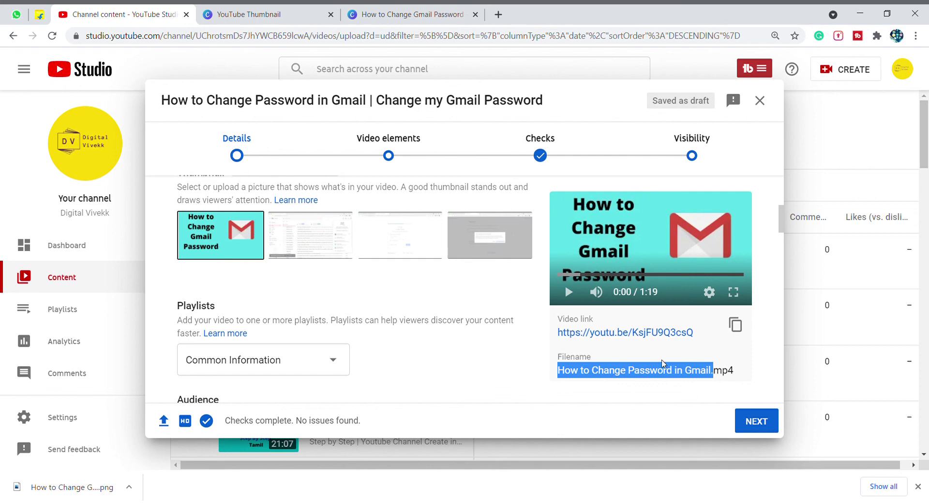
scroll(784, 340, "down", 4)
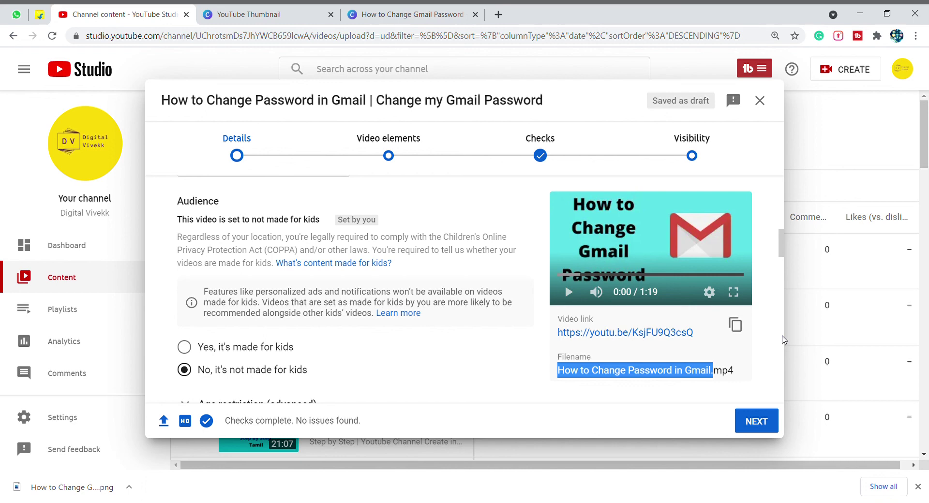
triple_click(691, 373)
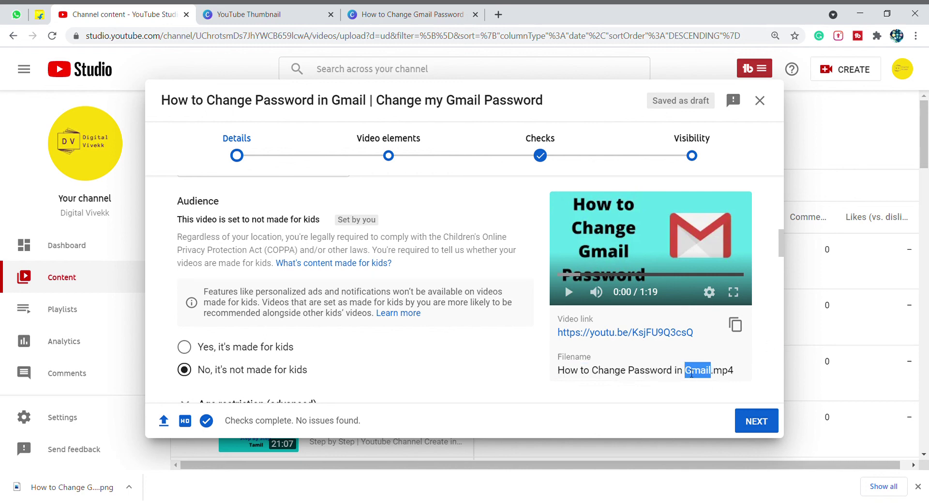